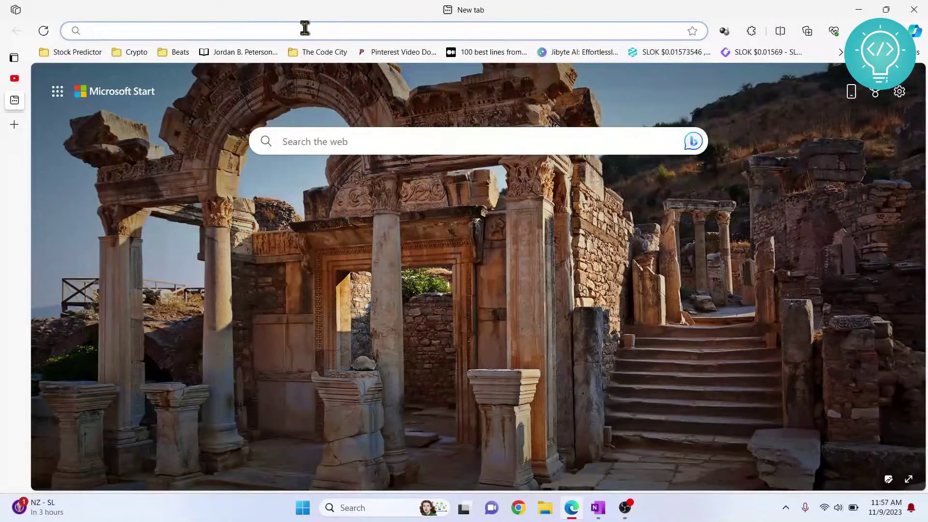
Search 'xampp' and request the Windows 64-bit XAMPP installer from Apache Friends.
click(305, 28)
text(xampp)
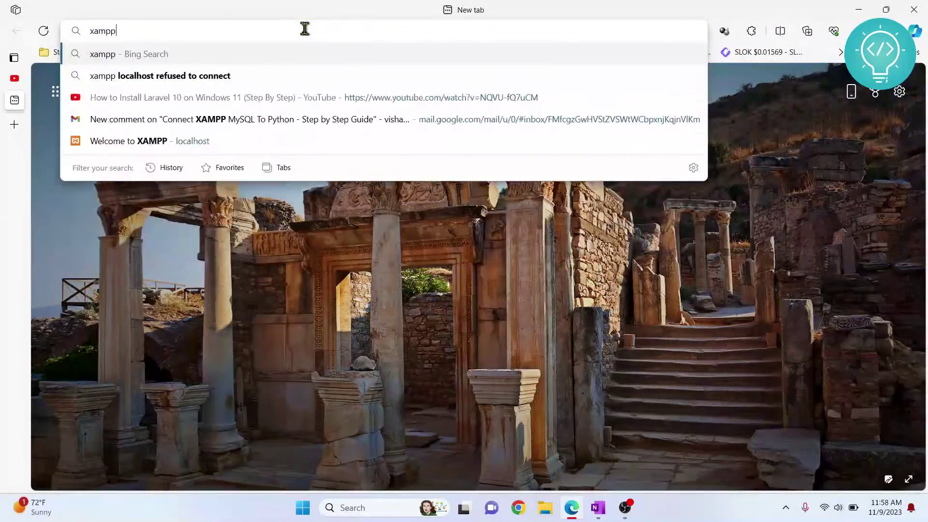
key(Return)
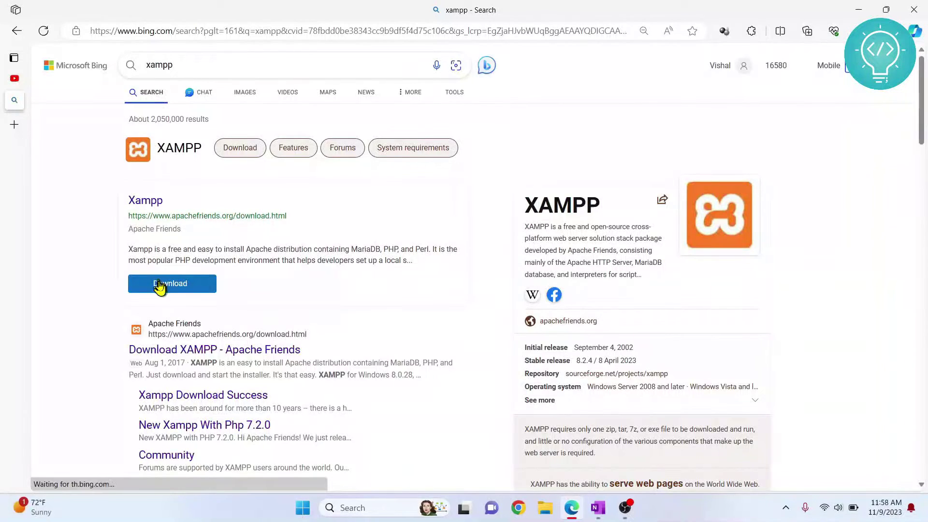
click(178, 351)
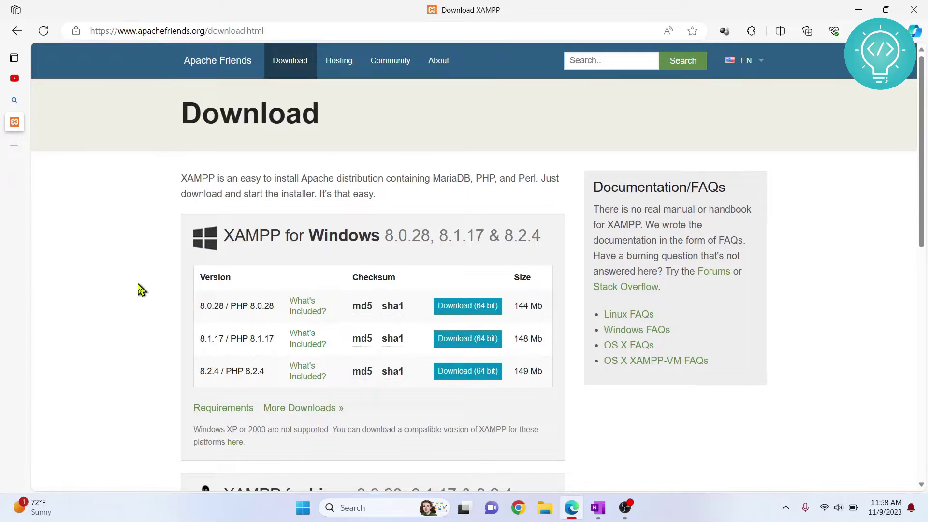
scroll(140, 289, down, 1)
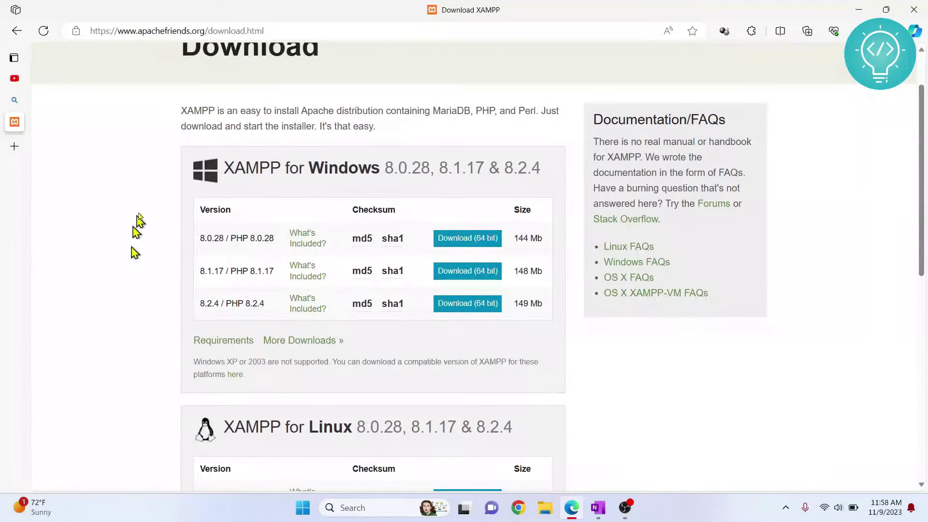
scroll(167, 241, down, 1)
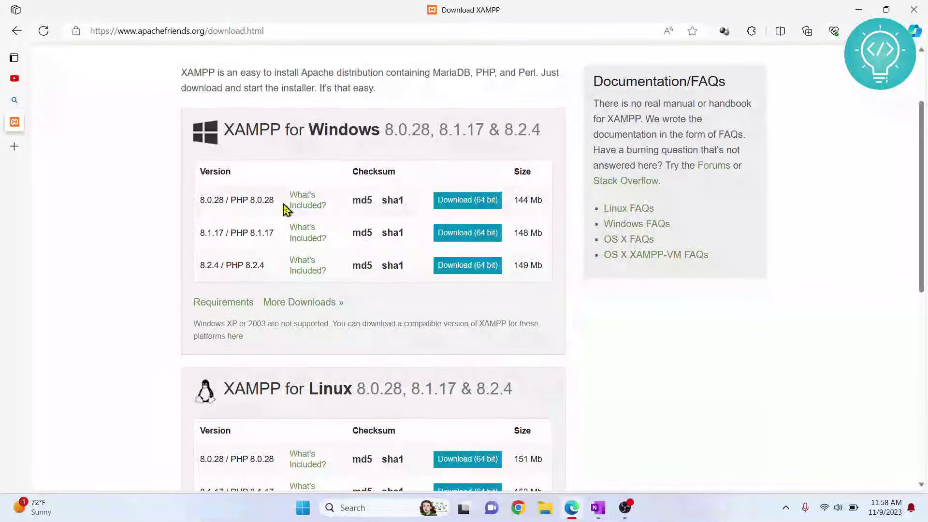
scroll(368, 134, down, 4)
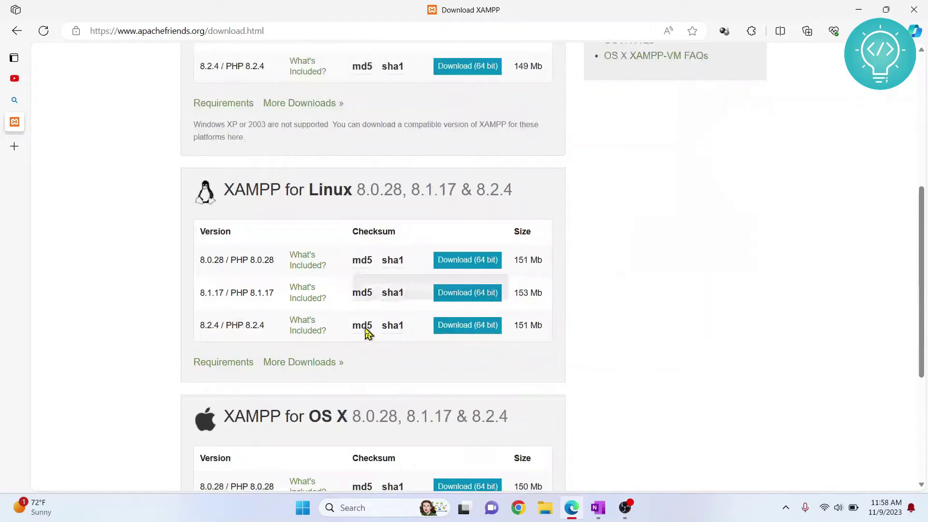
scroll(318, 354, up, 5)
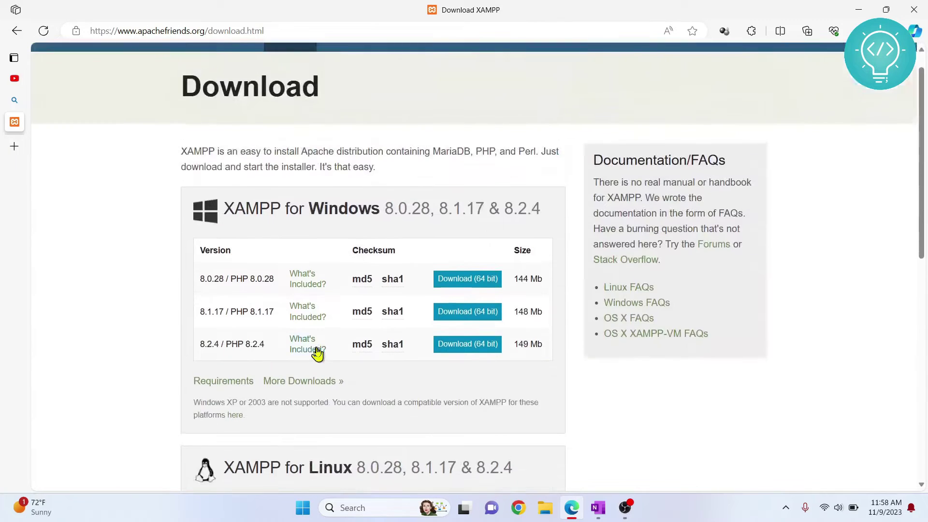
scroll(425, 332, up, 1)
click(490, 313)
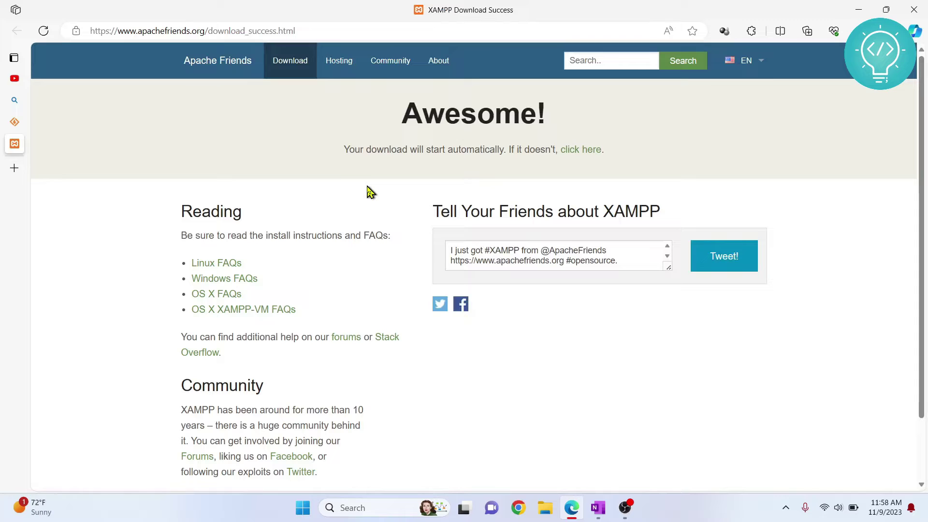
Get the XAMPP installer through the SourceForge fallback link and launch it from Downloads.
click(582, 150)
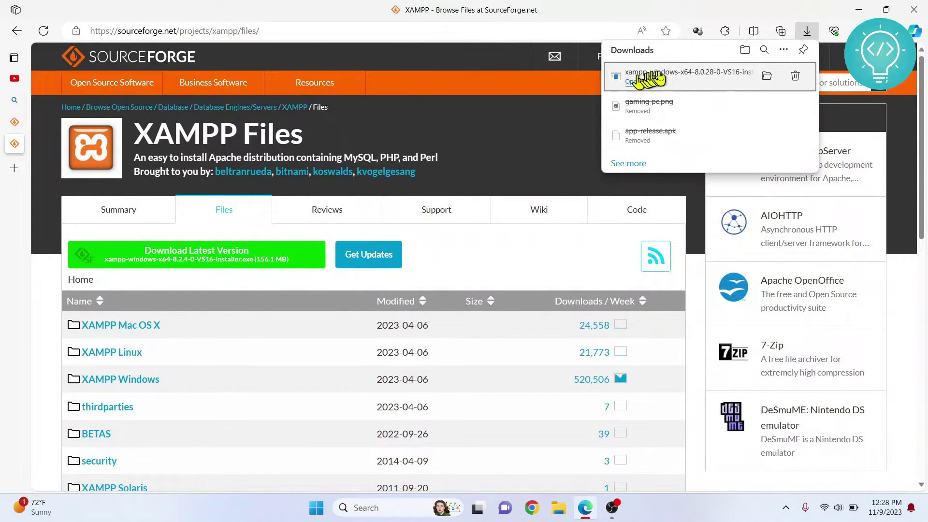
click(637, 82)
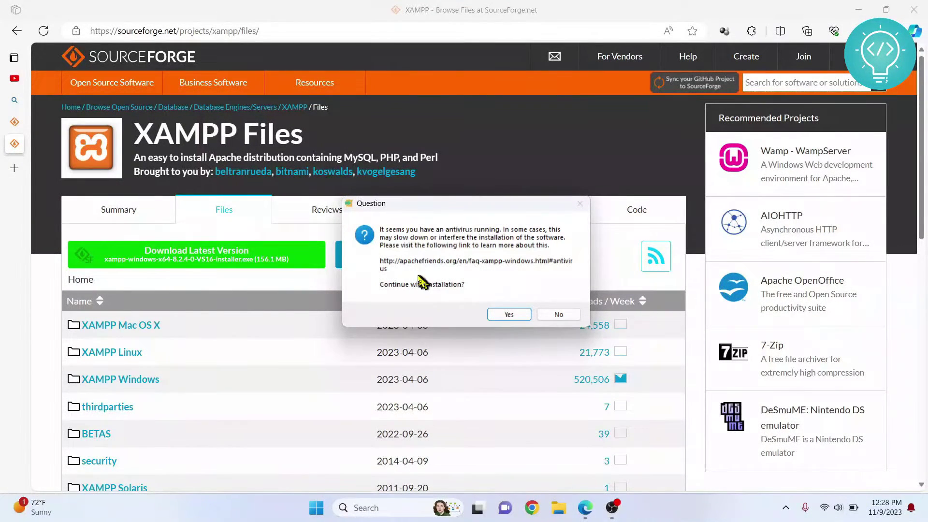
Accept the antivirus and UAC warnings and keep the default XAMPP components.
click(509, 316)
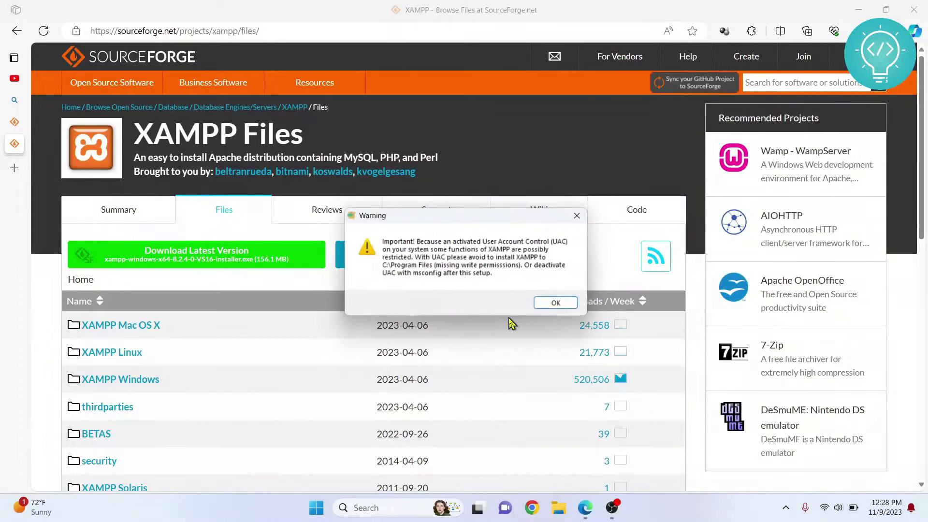
click(555, 304)
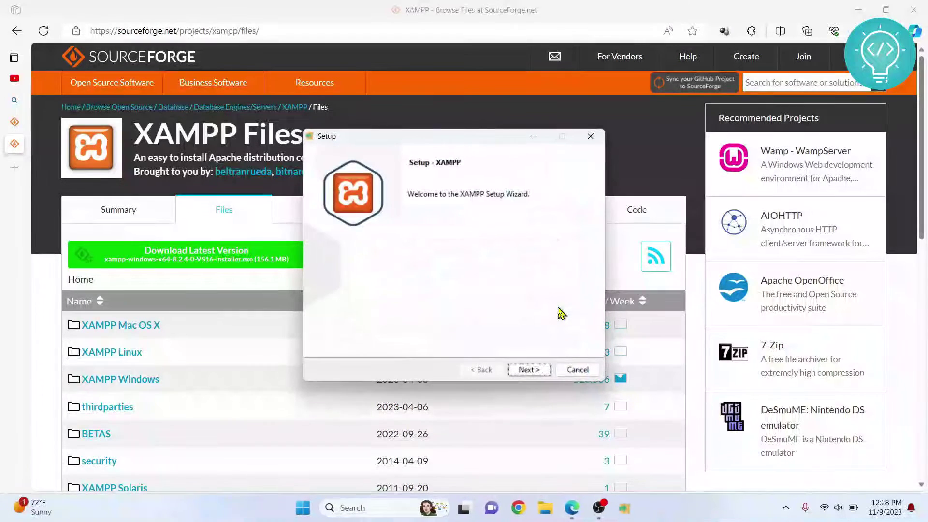
click(533, 370)
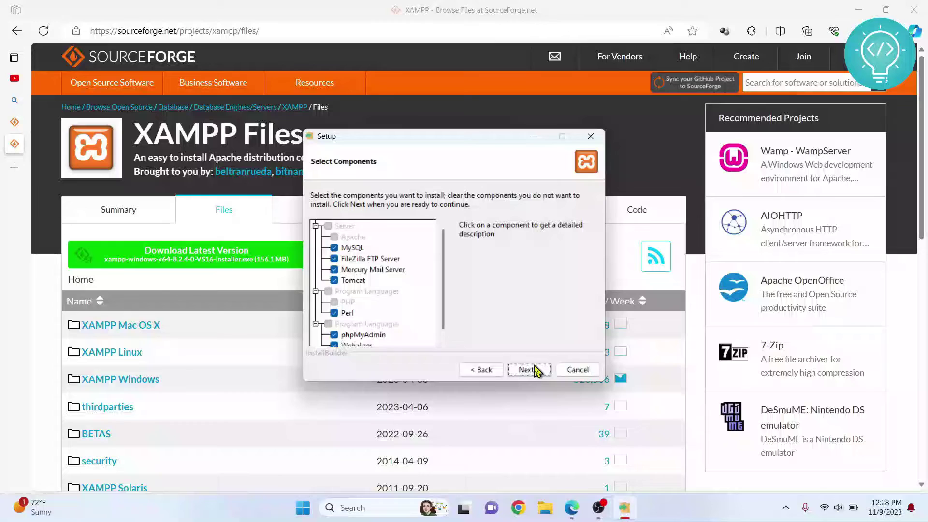
click(535, 371)
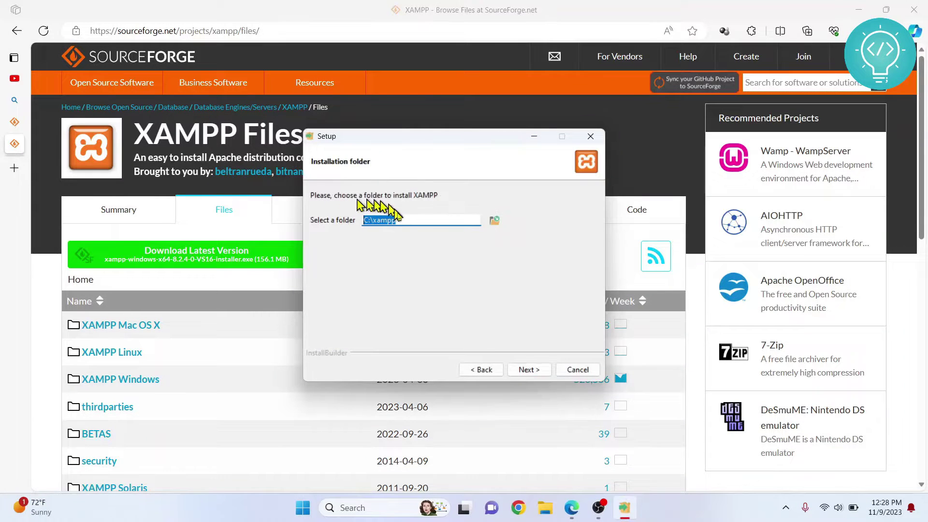
Attempt installing to C:\xampp and dismiss the folder-not-empty warnings.
click(414, 221)
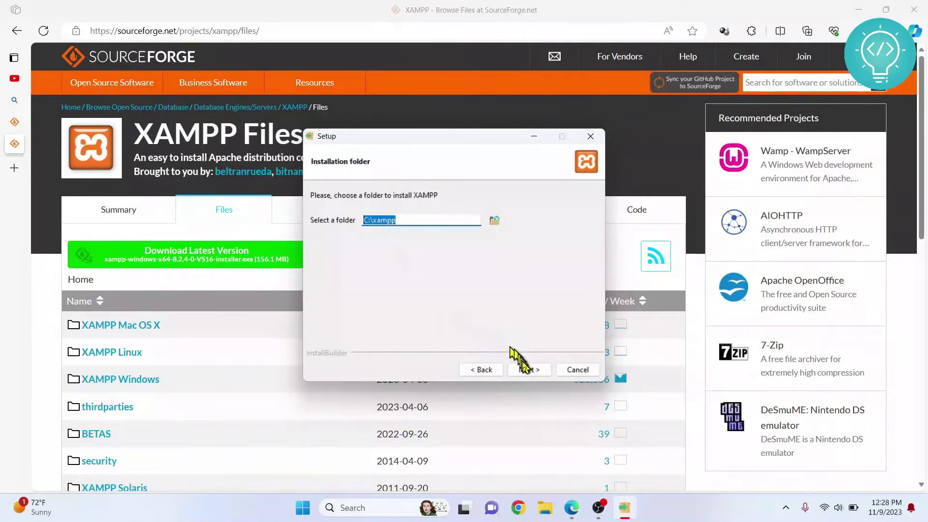
click(524, 368)
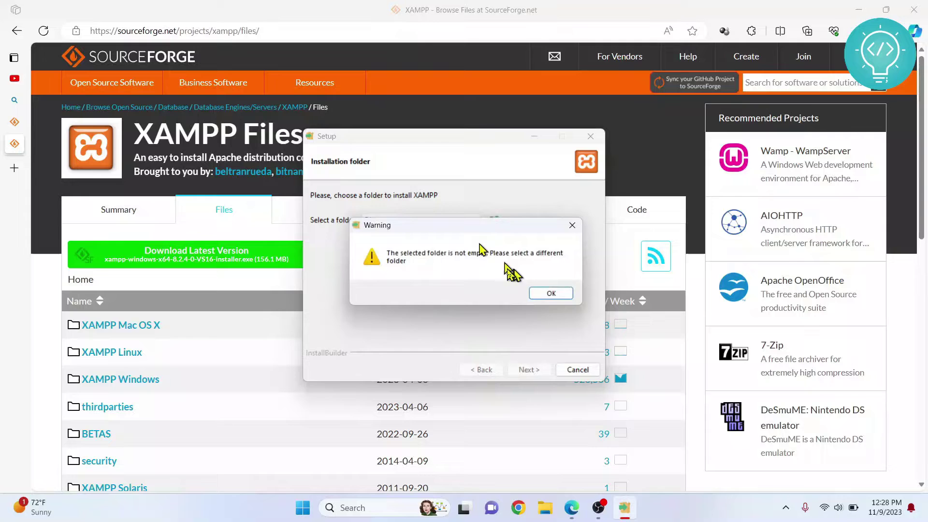
click(552, 294)
click(529, 370)
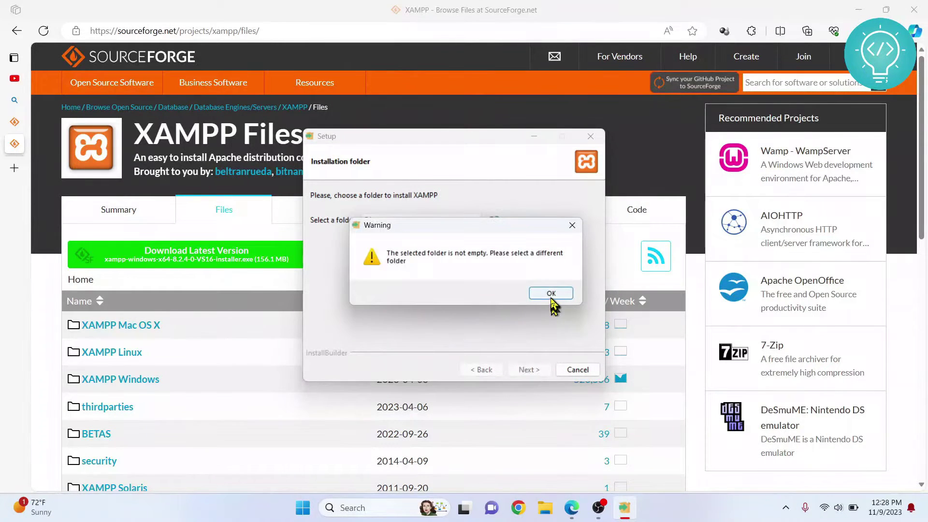
click(551, 295)
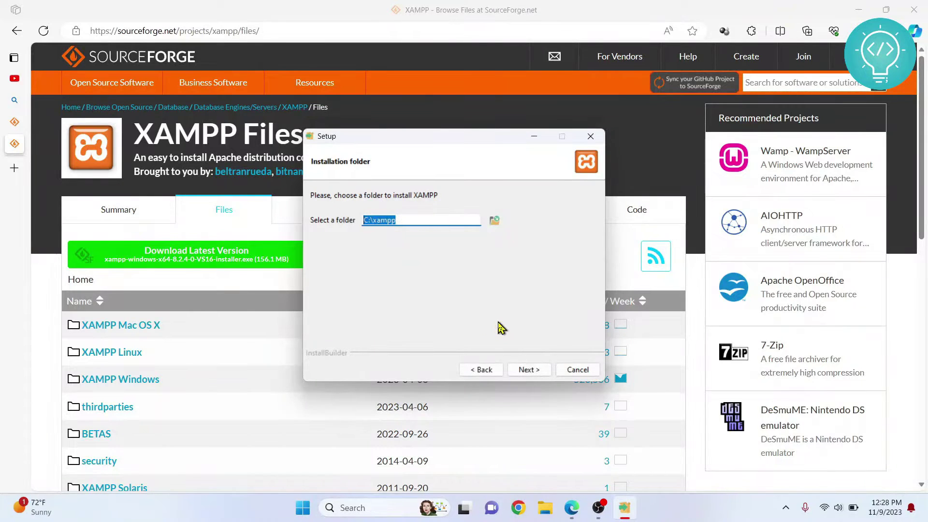
Check the old xampp folder on the C: drive, then delete it.
key(super+e)
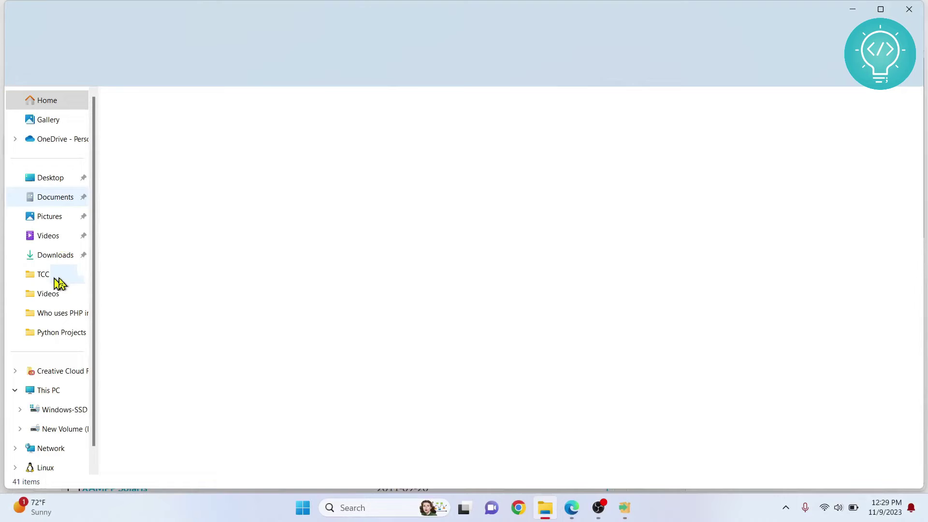
click(63, 410)
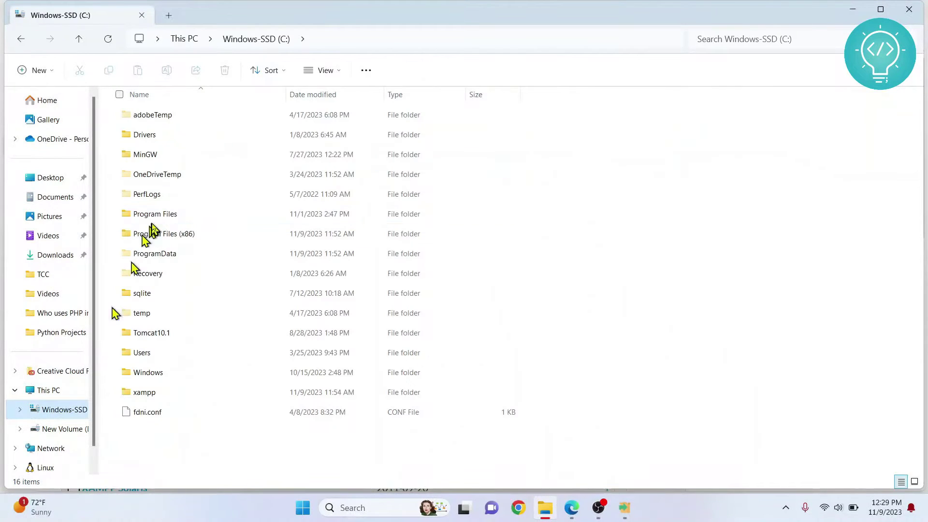
click(155, 217)
key(x)
key(Return)
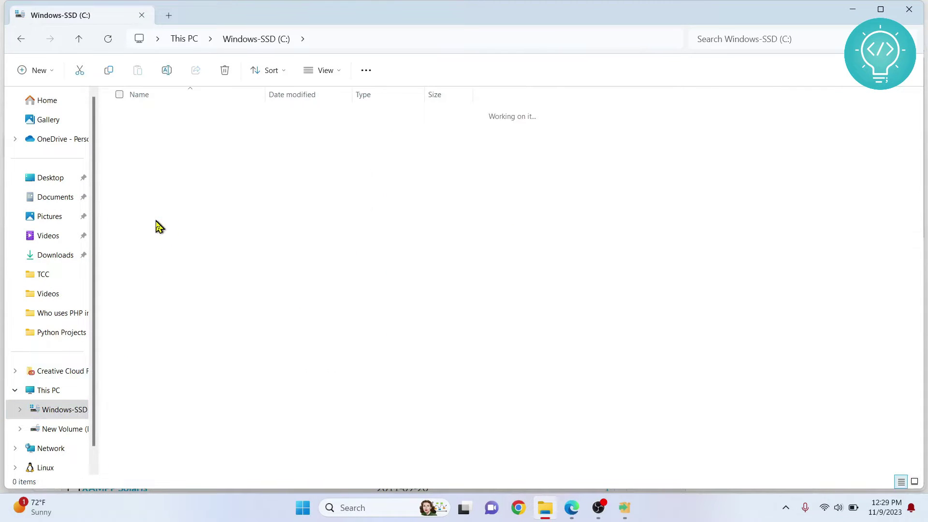
key(alt+Left)
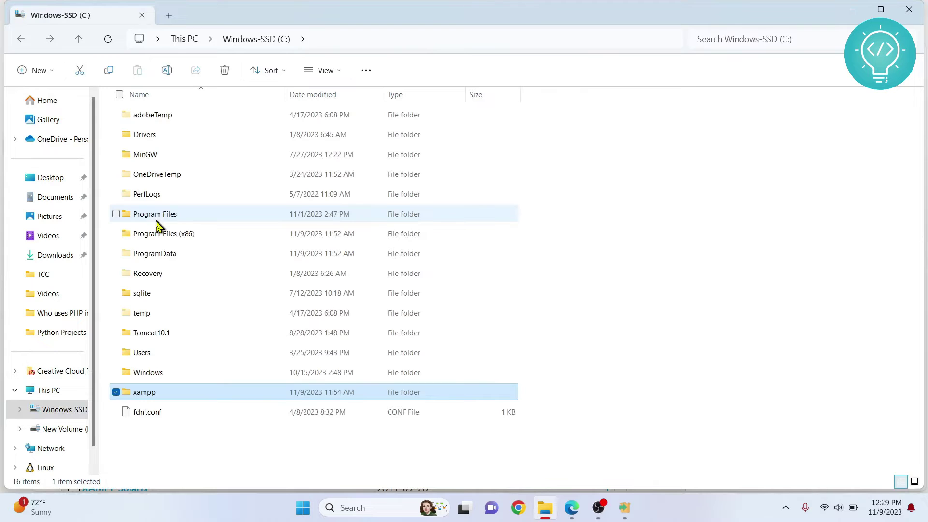
key(Delete)
Install XAMPP into C:\xampp with English as the language.
key(alt+Tab)
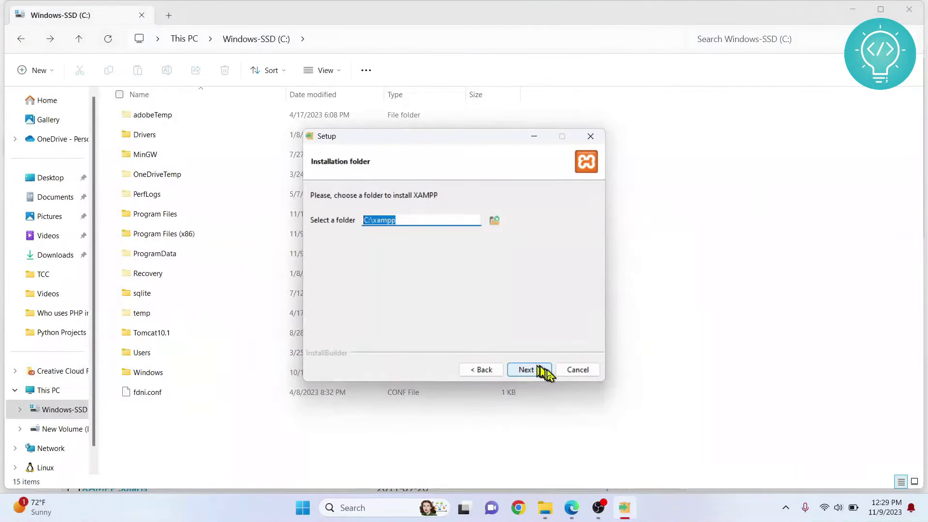
click(529, 372)
click(528, 371)
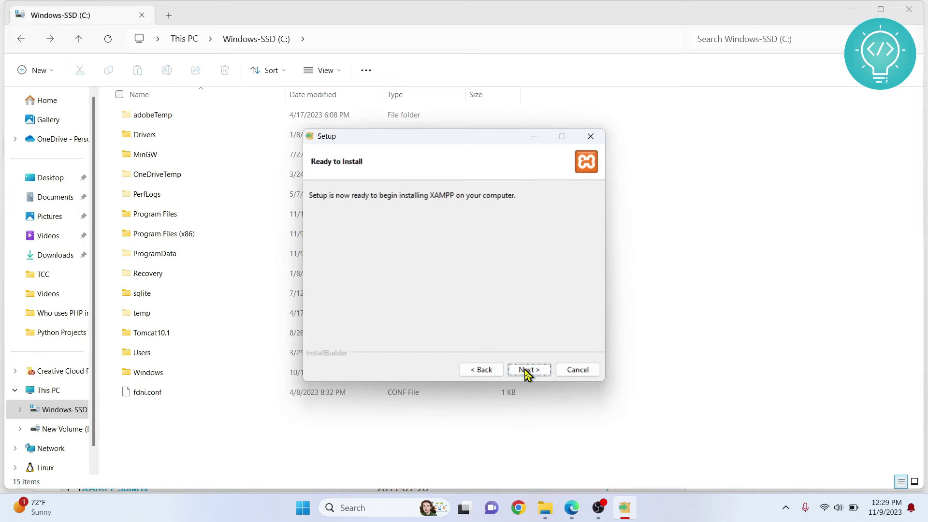
click(528, 371)
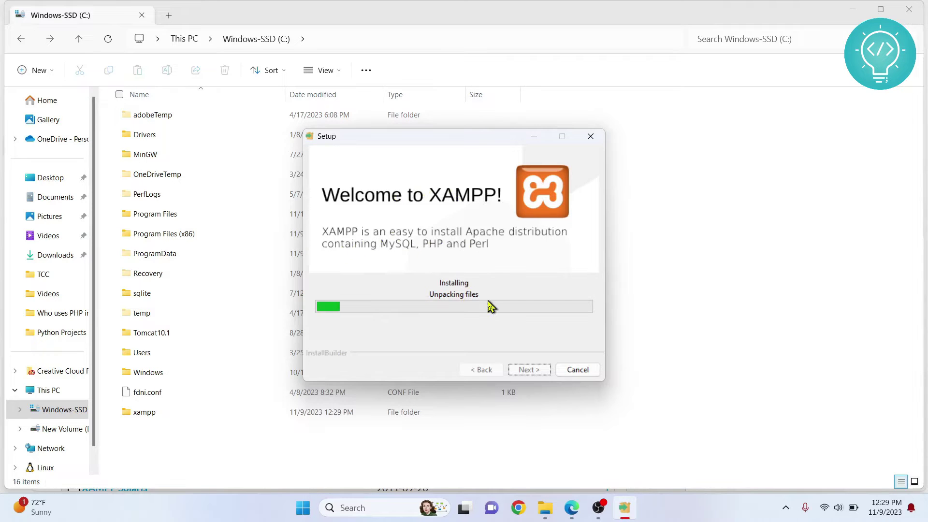
Open getcomposer.org in a new Edge tab.
click(583, 512)
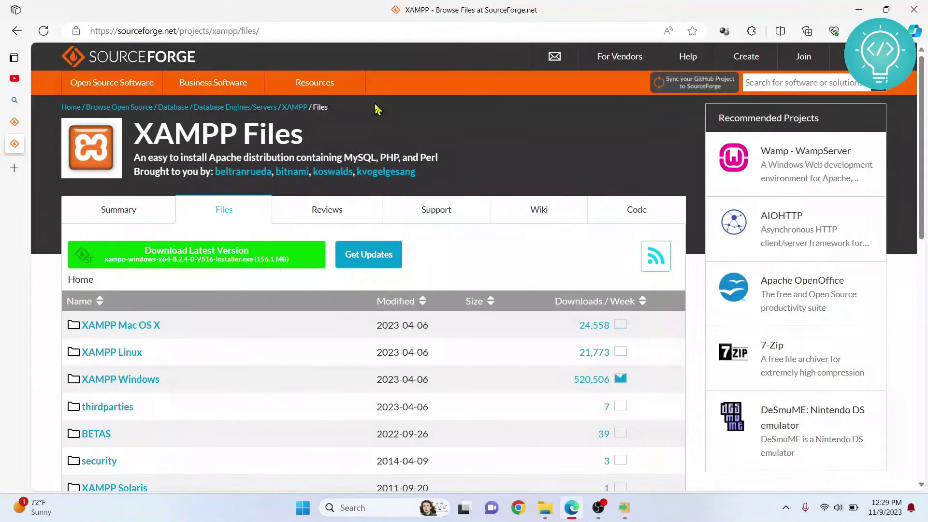
key(ctrl+t)
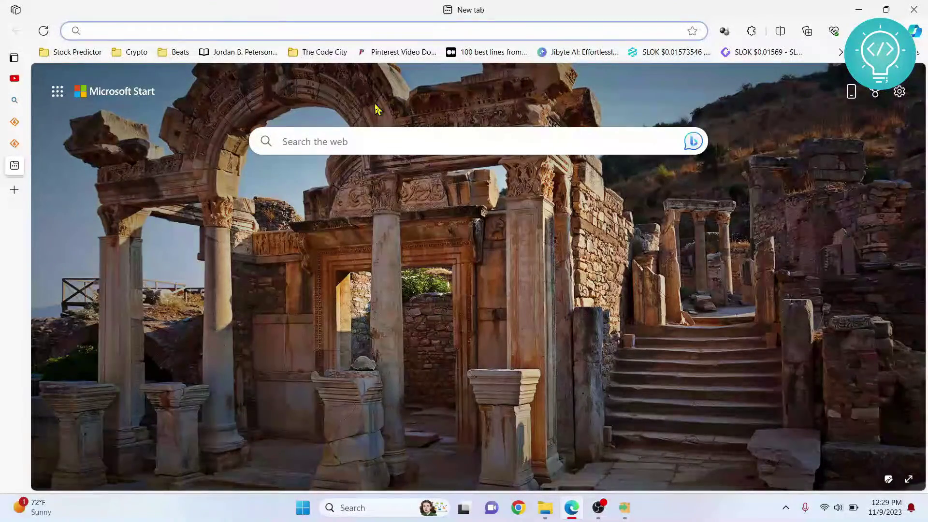
text(getco)
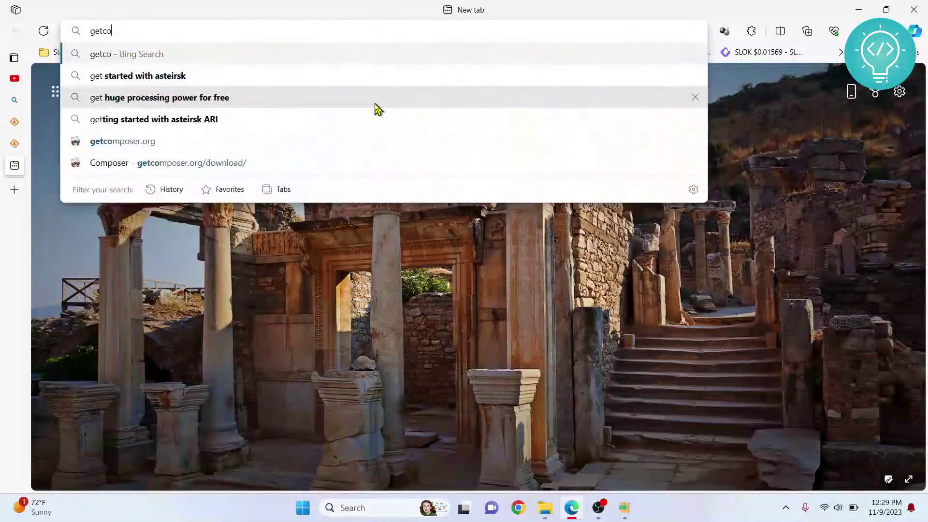
text(mposer)
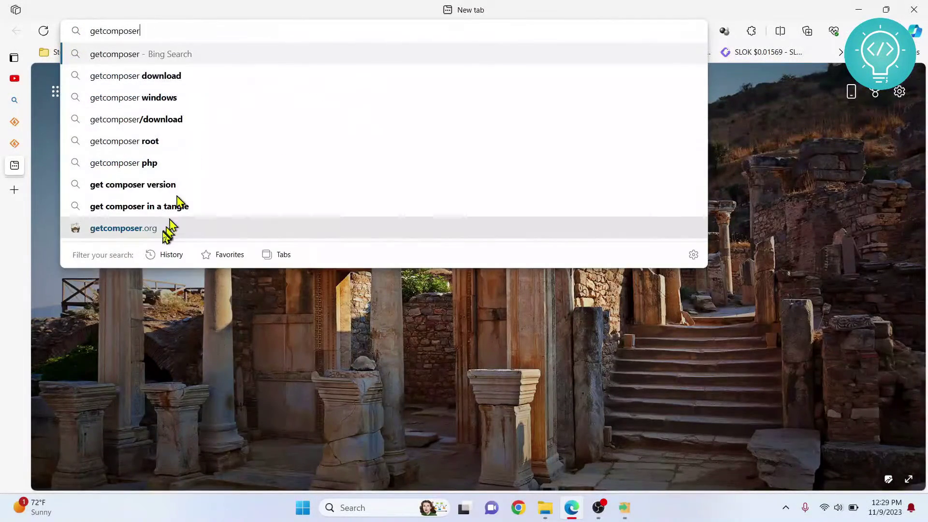
click(152, 233)
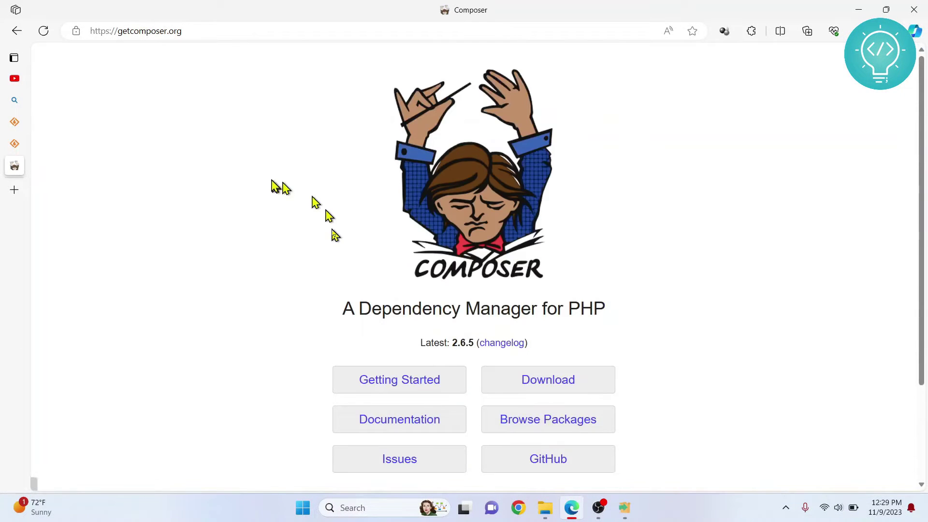
scroll(326, 225, down, 2)
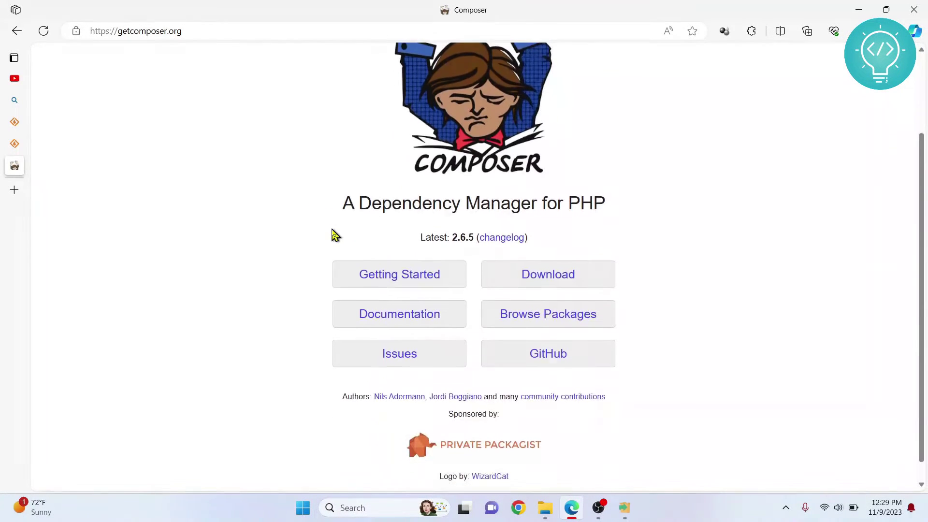
Open Composer's download page and highlight the Windows Installer's PHP requirement.
click(557, 283)
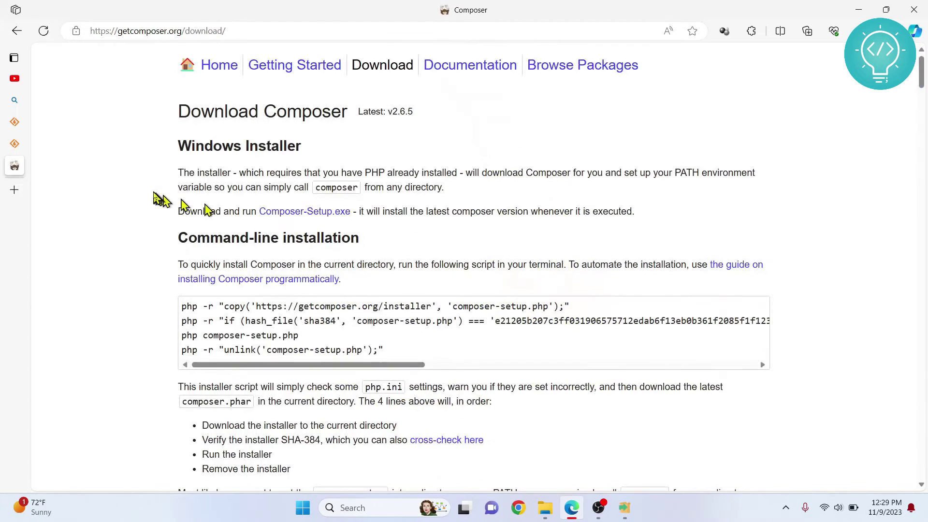
drag(178, 173, 473, 172)
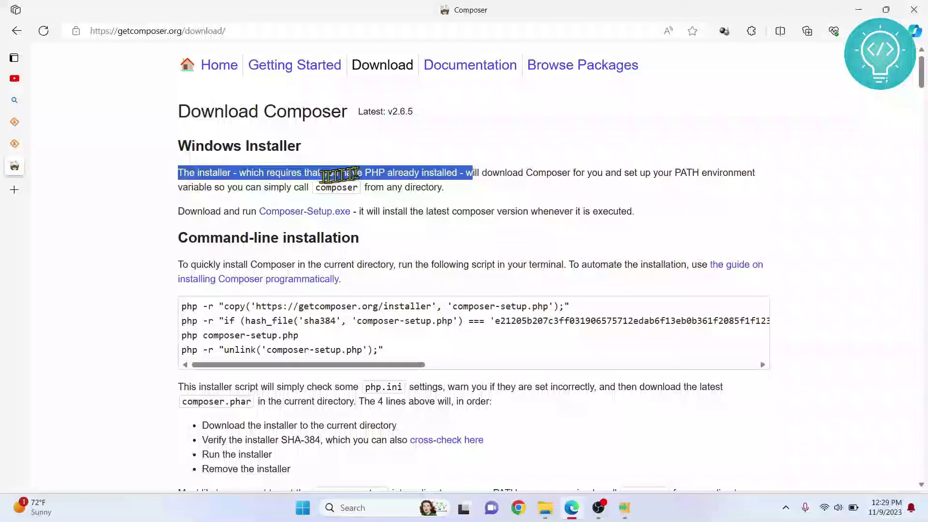
click(460, 185)
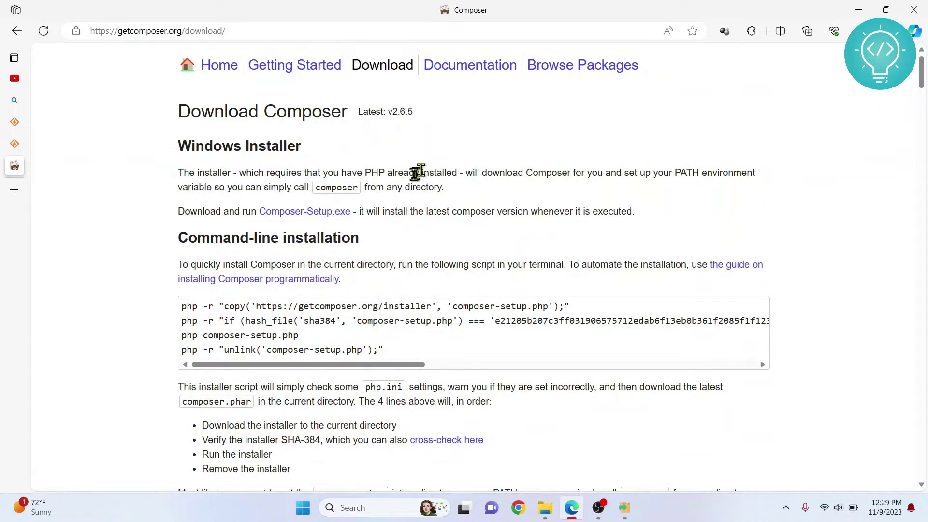
drag(353, 172, 464, 173)
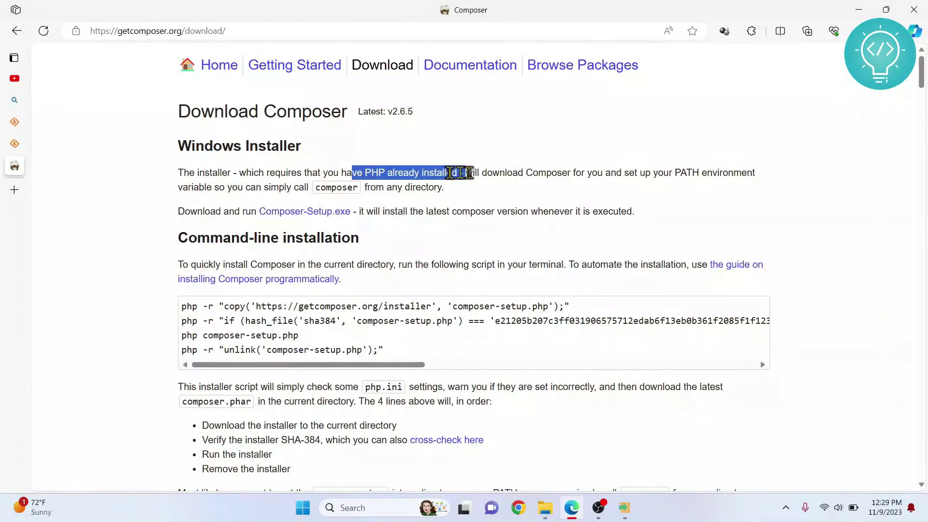
click(495, 207)
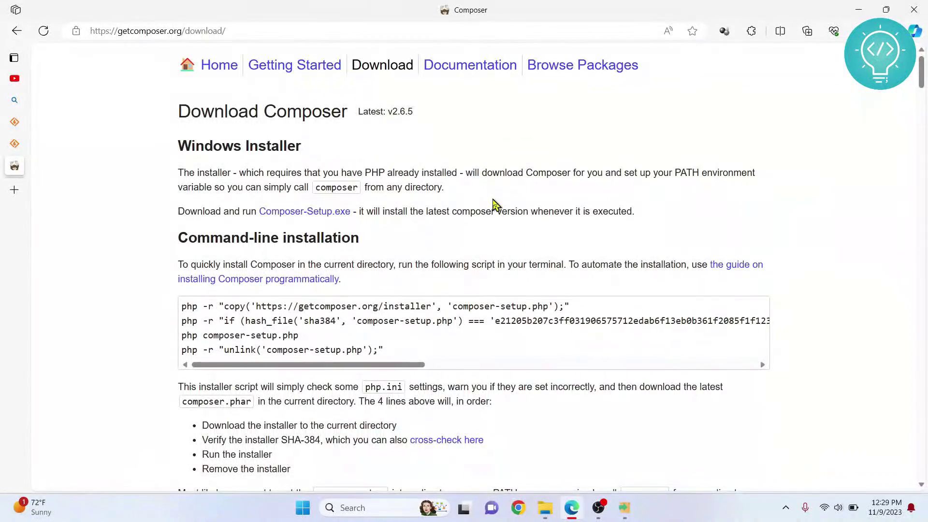
scroll(435, 184, down, 1)
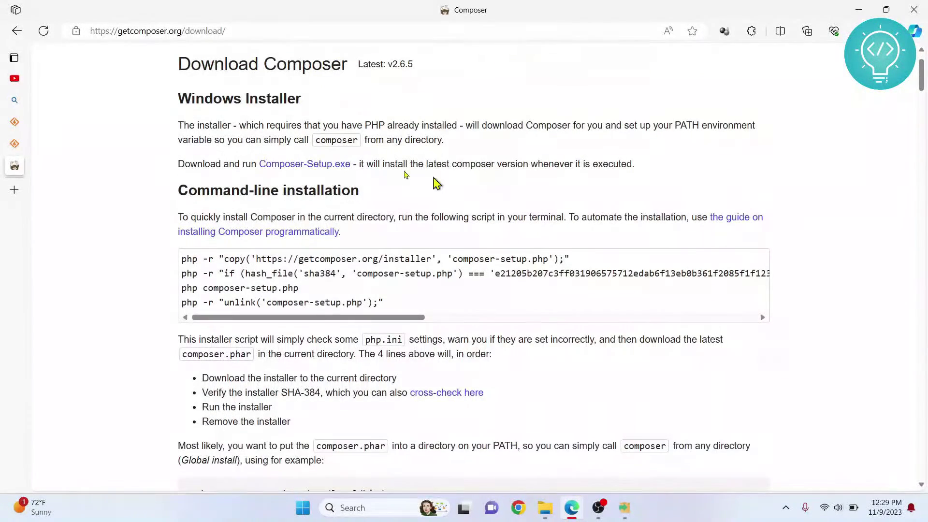
Download Composer-Setup.exe from the Windows Installer section.
click(296, 172)
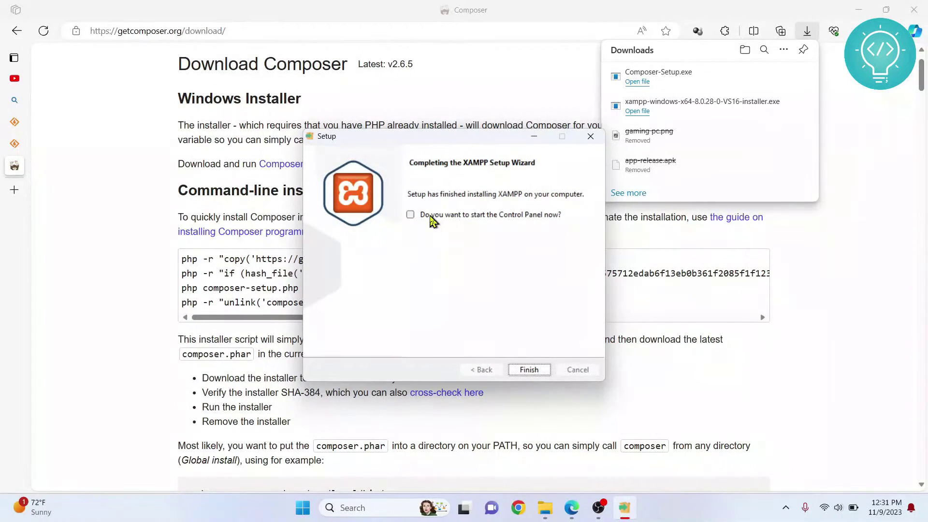
Close the finished XAMPP wizard and run Composer-Setup.exe from Downloads.
click(534, 368)
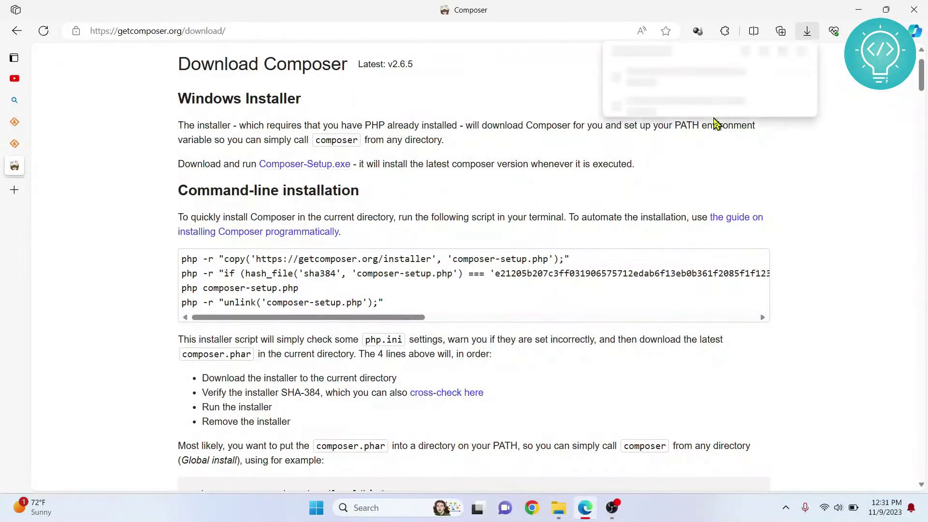
click(633, 82)
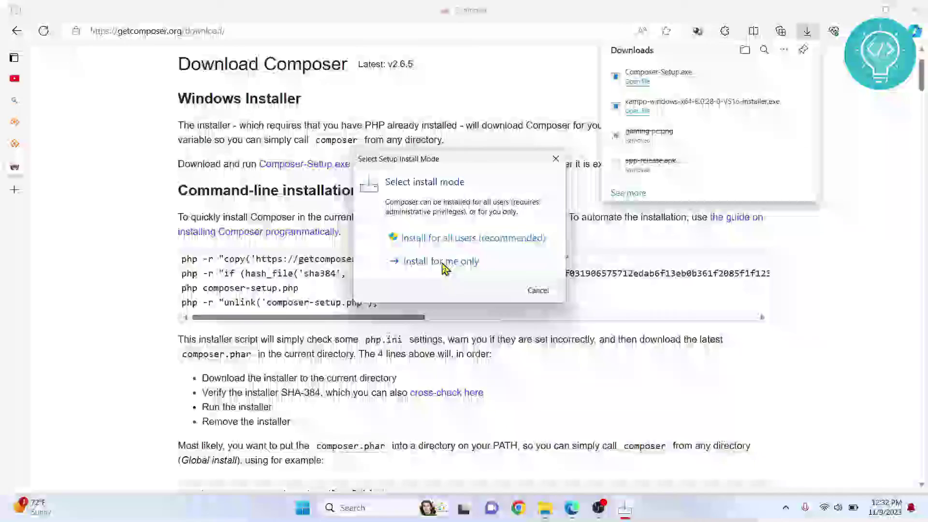
Install Composer for all users with default options, C:\xampp\php\php.exe and no proxy.
click(418, 242)
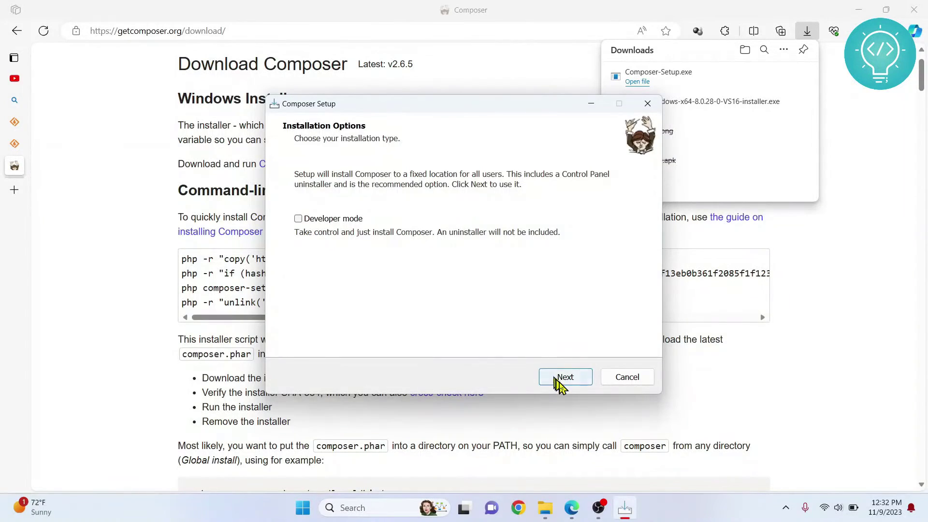
click(559, 385)
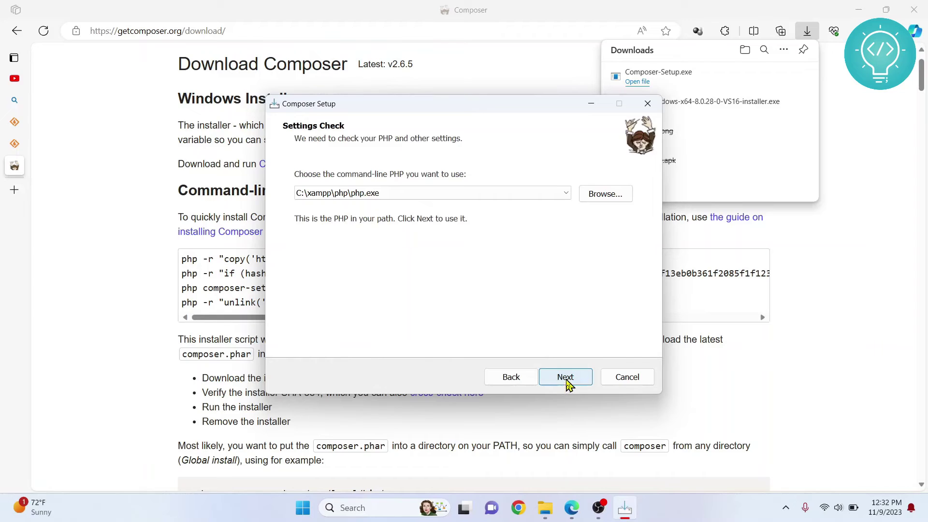
click(388, 195)
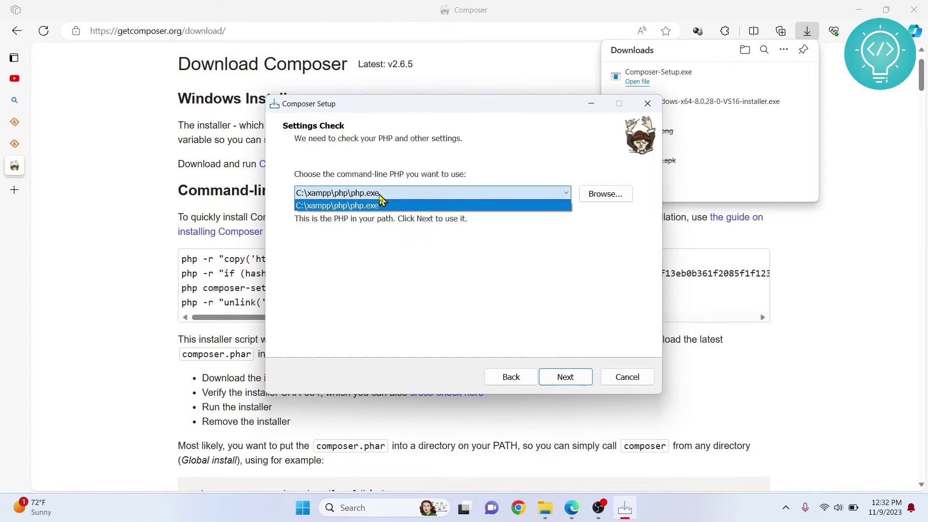
click(388, 238)
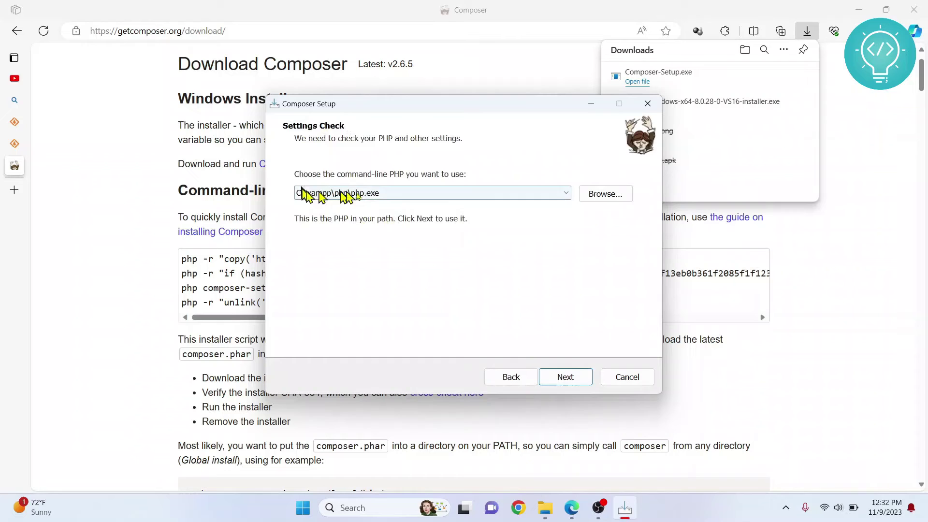
click(565, 376)
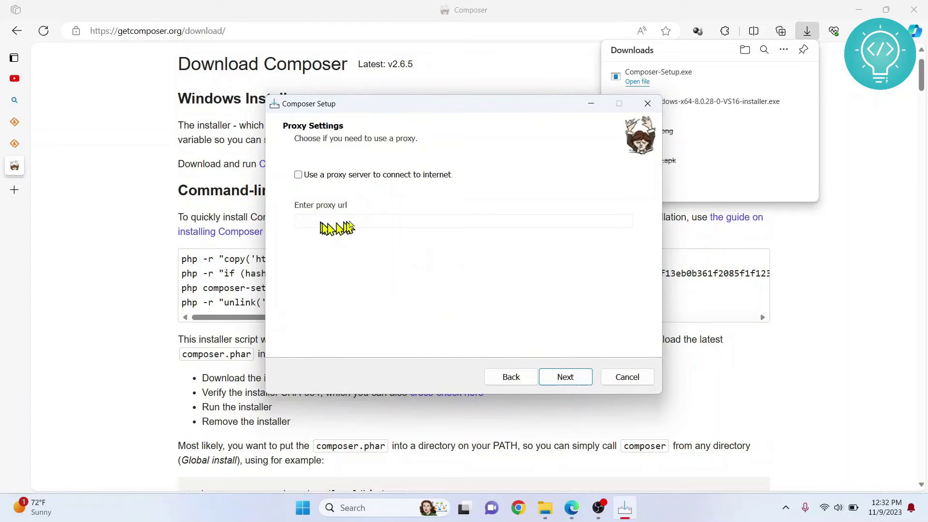
click(562, 375)
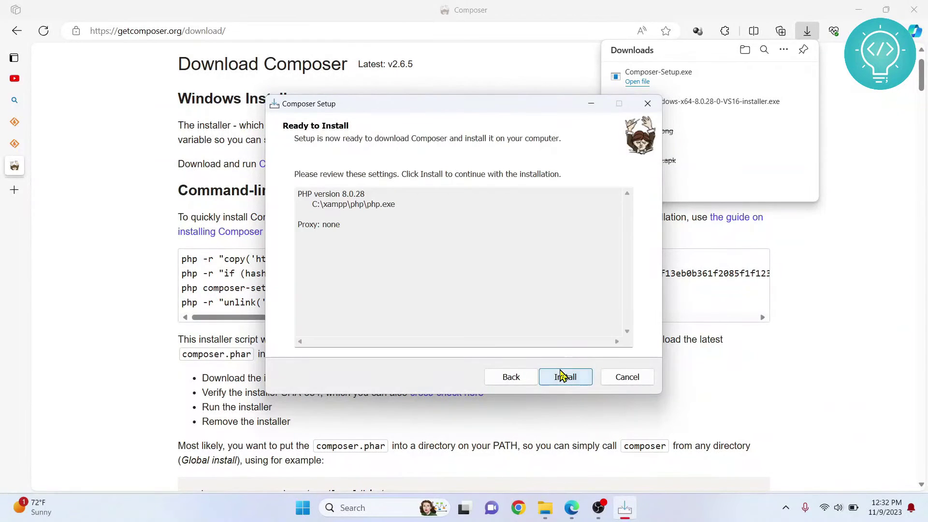
click(561, 375)
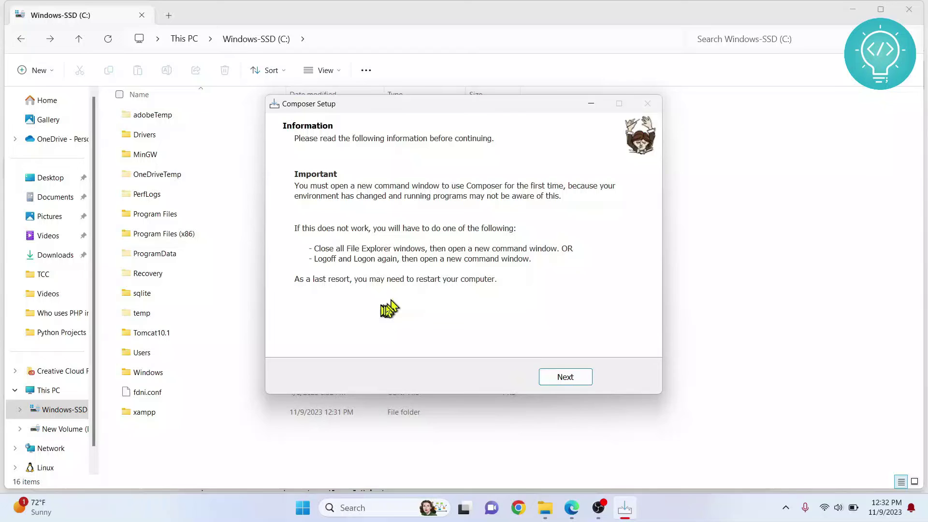
Finish and close Composer Setup, close Edge's Downloads list, and open Windows search.
click(568, 378)
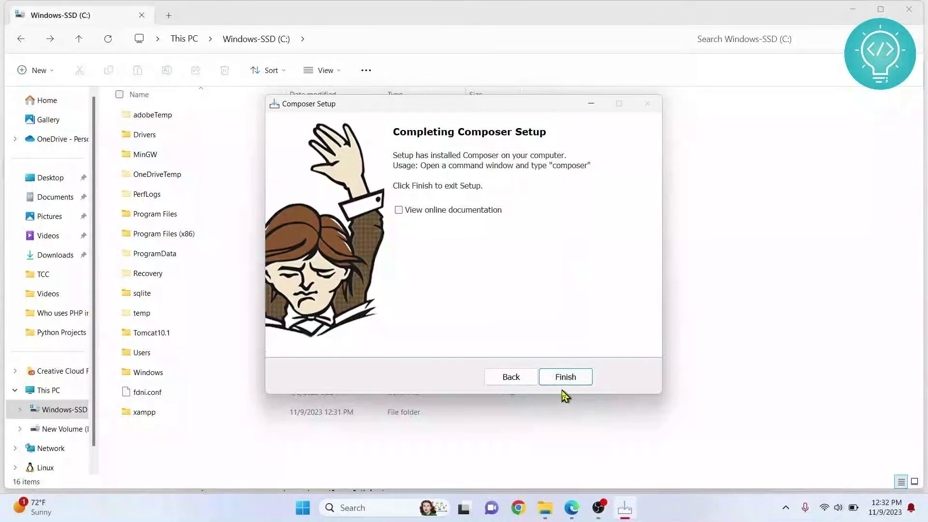
click(565, 378)
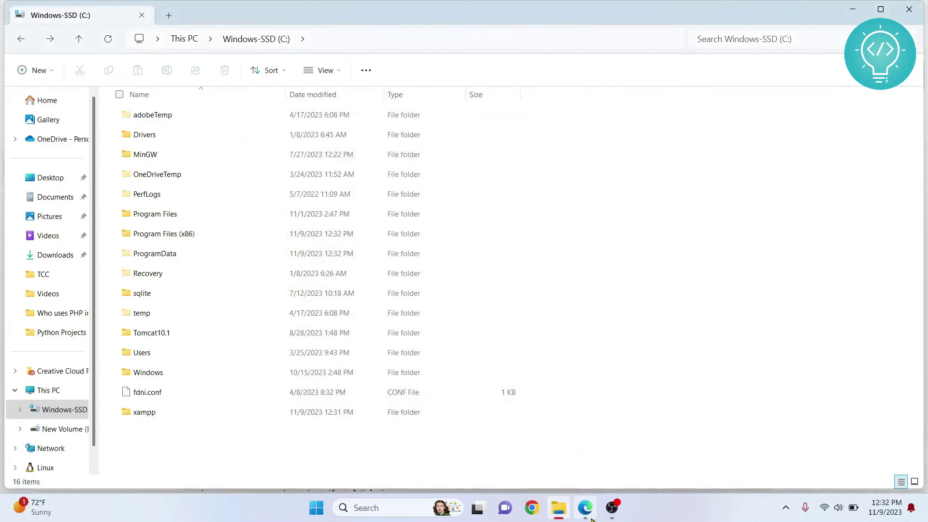
click(585, 509)
click(482, 340)
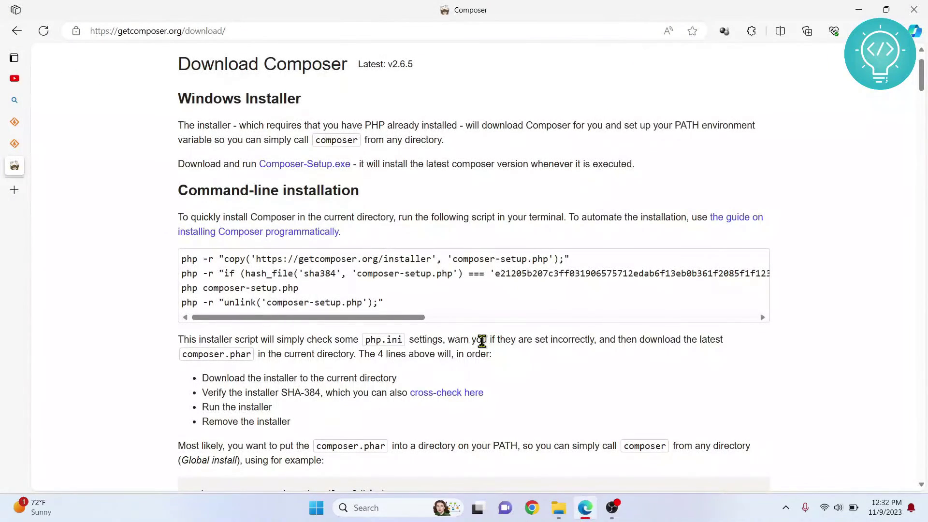
key(super)
text(cmd)
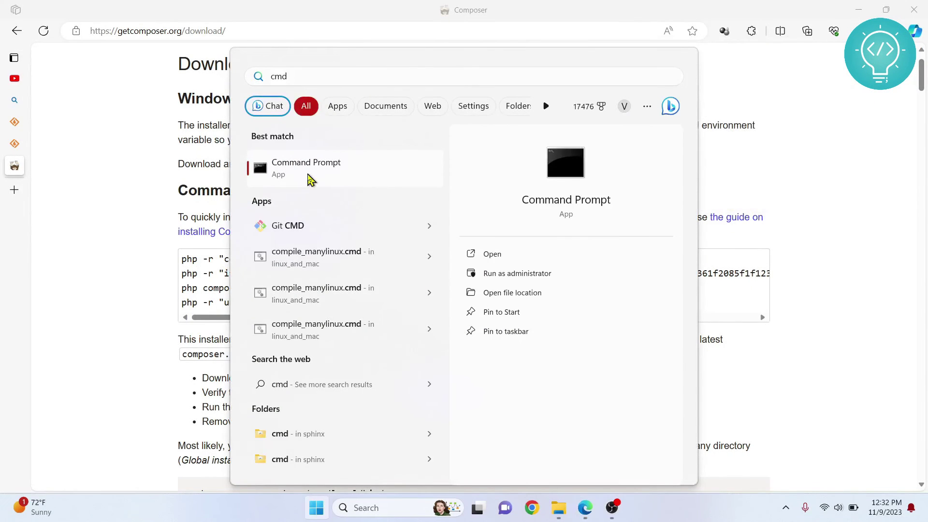
Launch Command Prompt from the search results and move its window slightly higher.
click(307, 179)
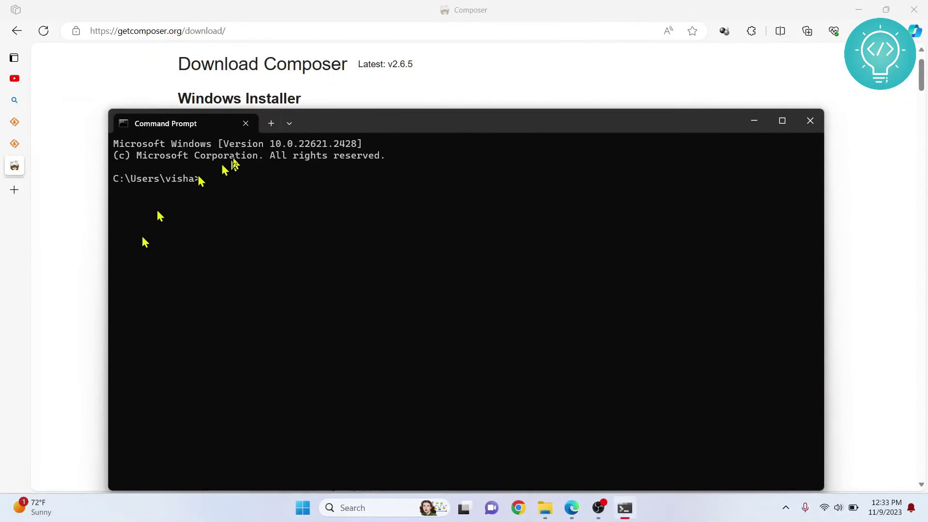
drag(332, 128, 339, 112)
text(co)
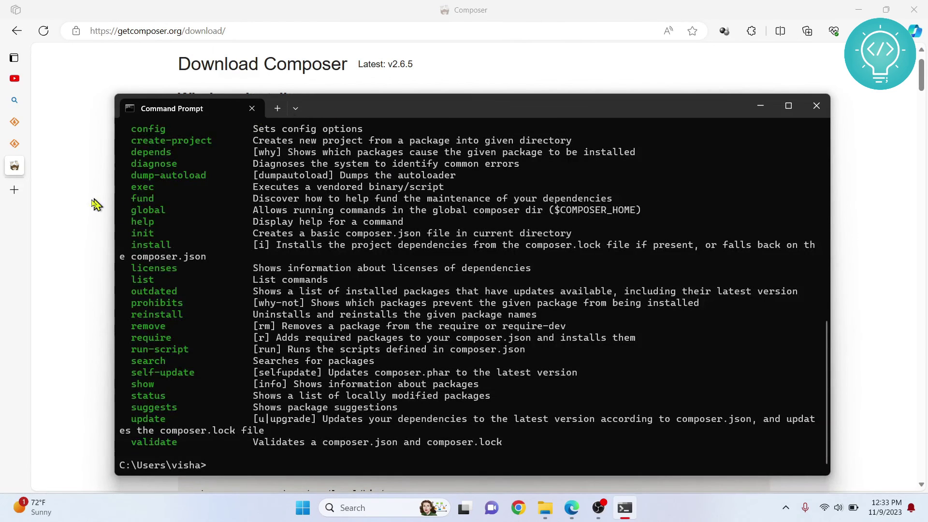
scroll(178, 273, up, 10)
scroll(177, 273, up, 3)
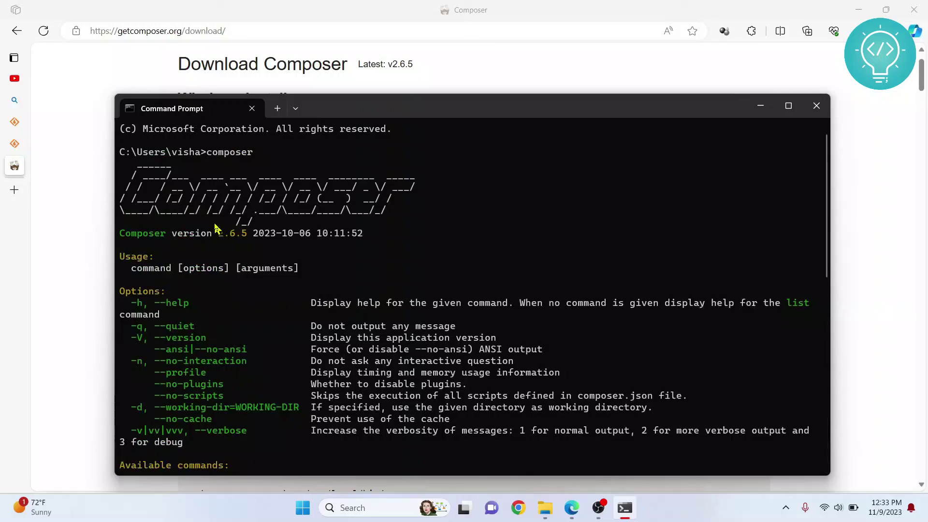
scroll(215, 229, up, 1)
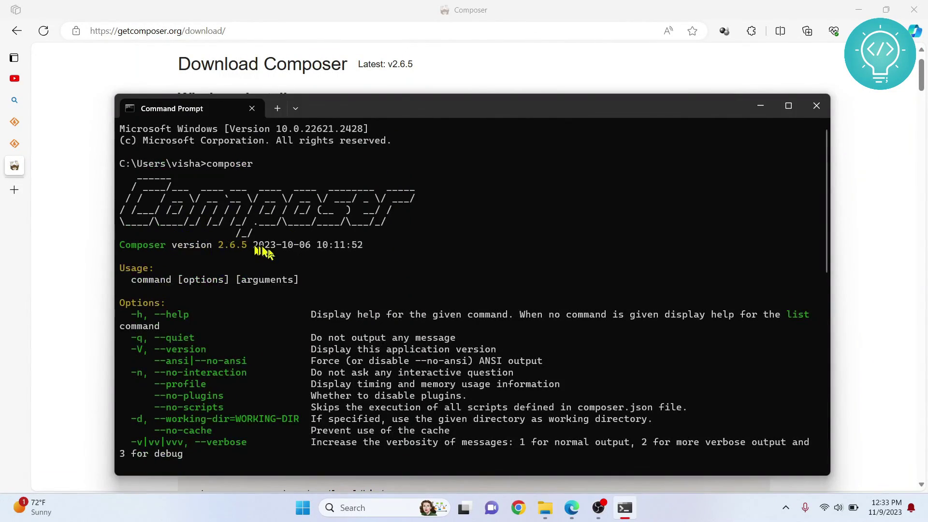
scroll(195, 355, down, 5)
scroll(185, 355, down, 8)
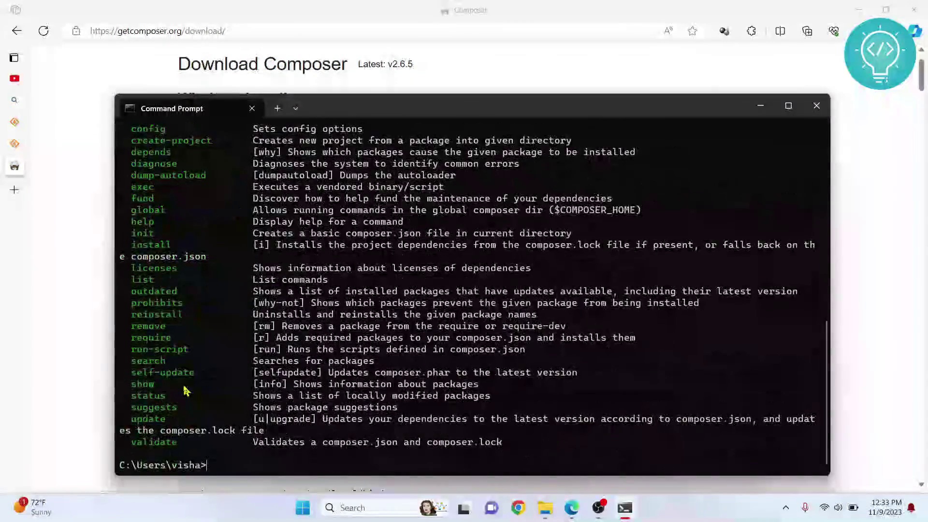